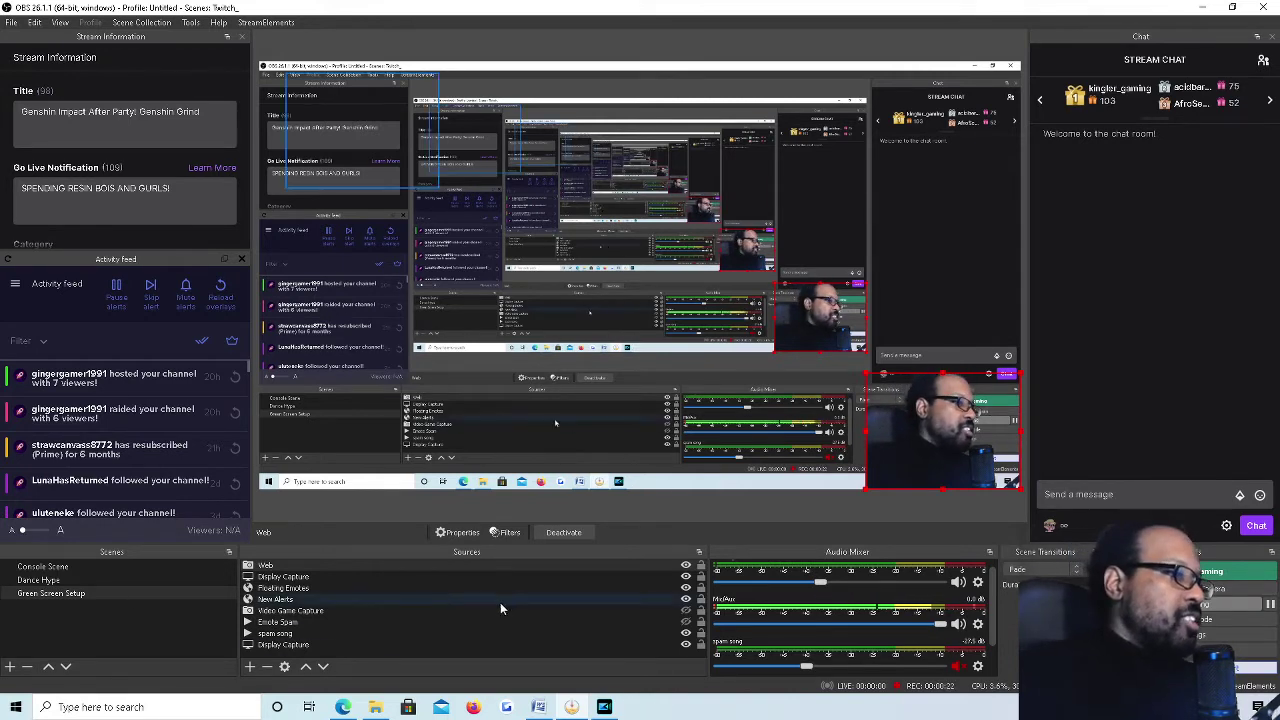
- Search Windows for 'device magager' and launch Device Manager from the best match
click(181, 710)
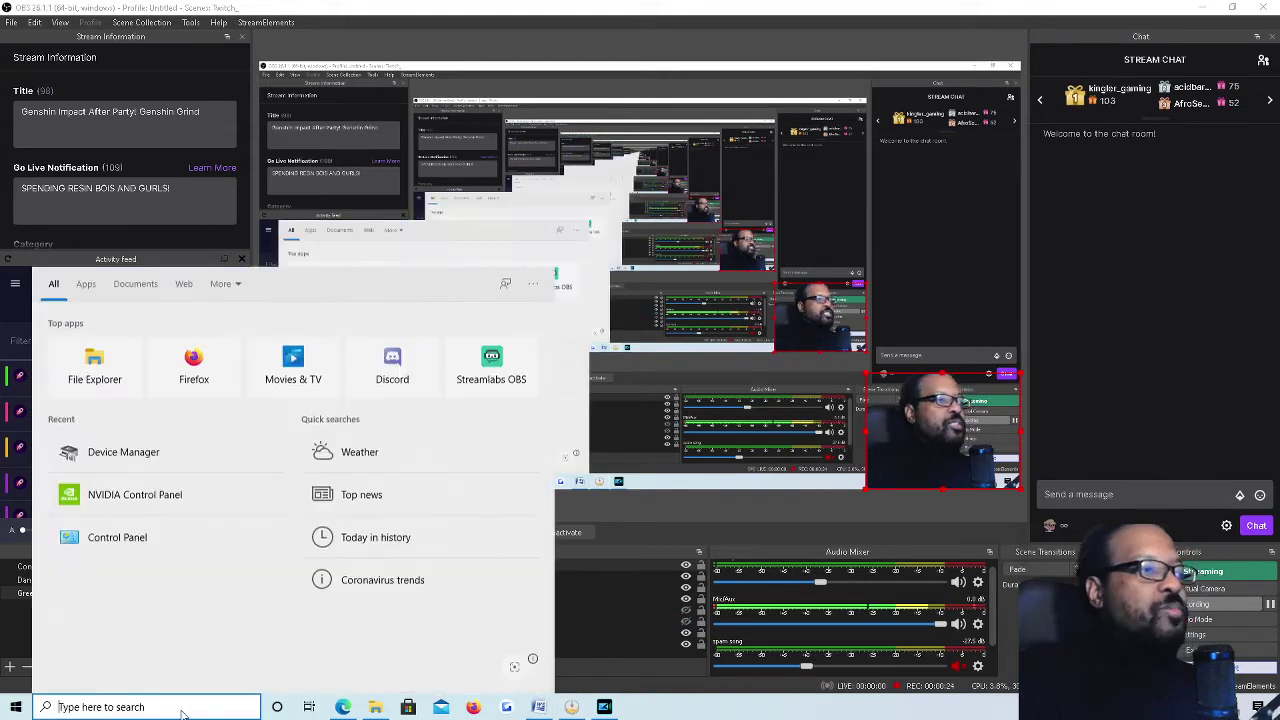
text(device mag)
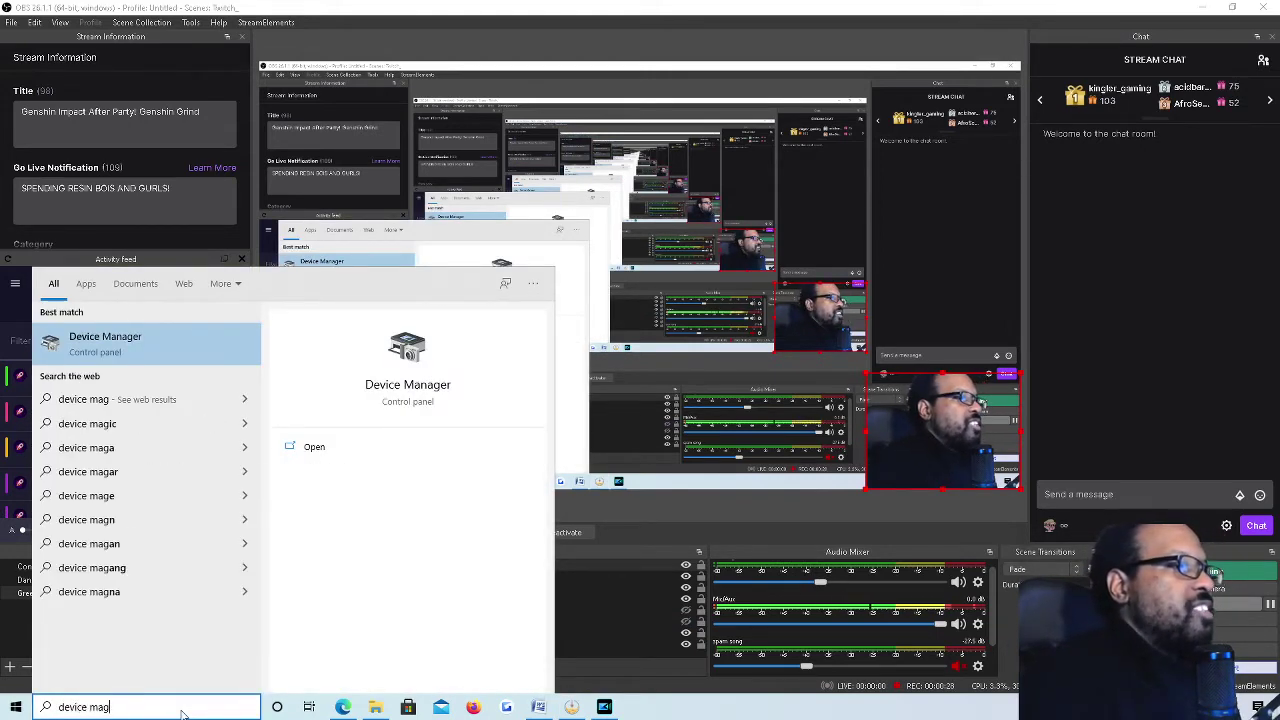
key(BackSpace)
text(nager)
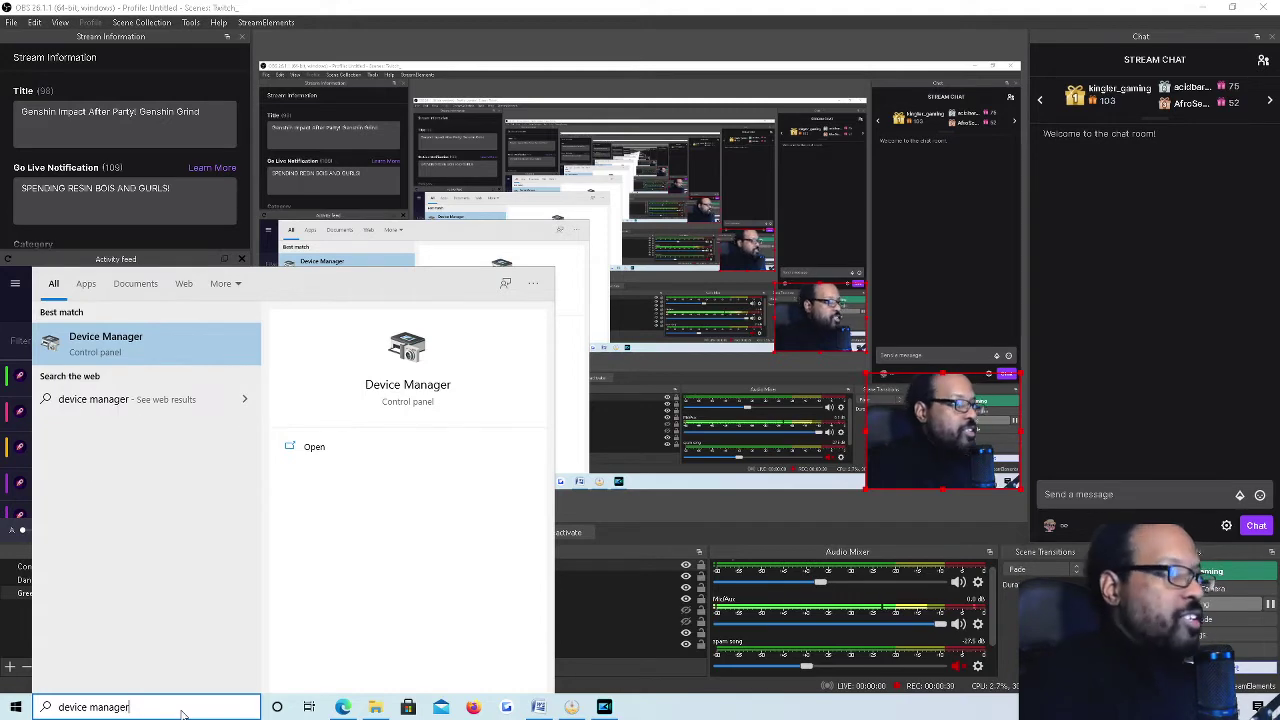
click(156, 355)
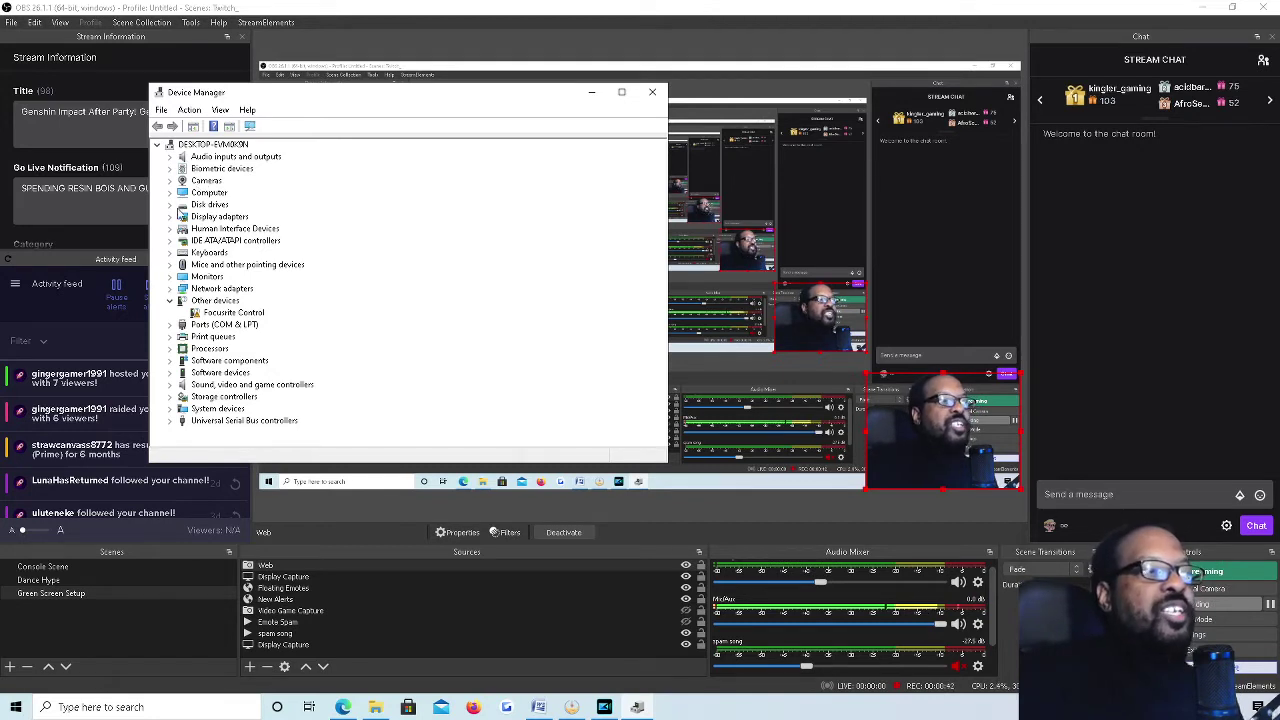
- Expand Display adapters and check driver options for the NVIDIA GeForce GTX 1060 6GB
click(205, 217)
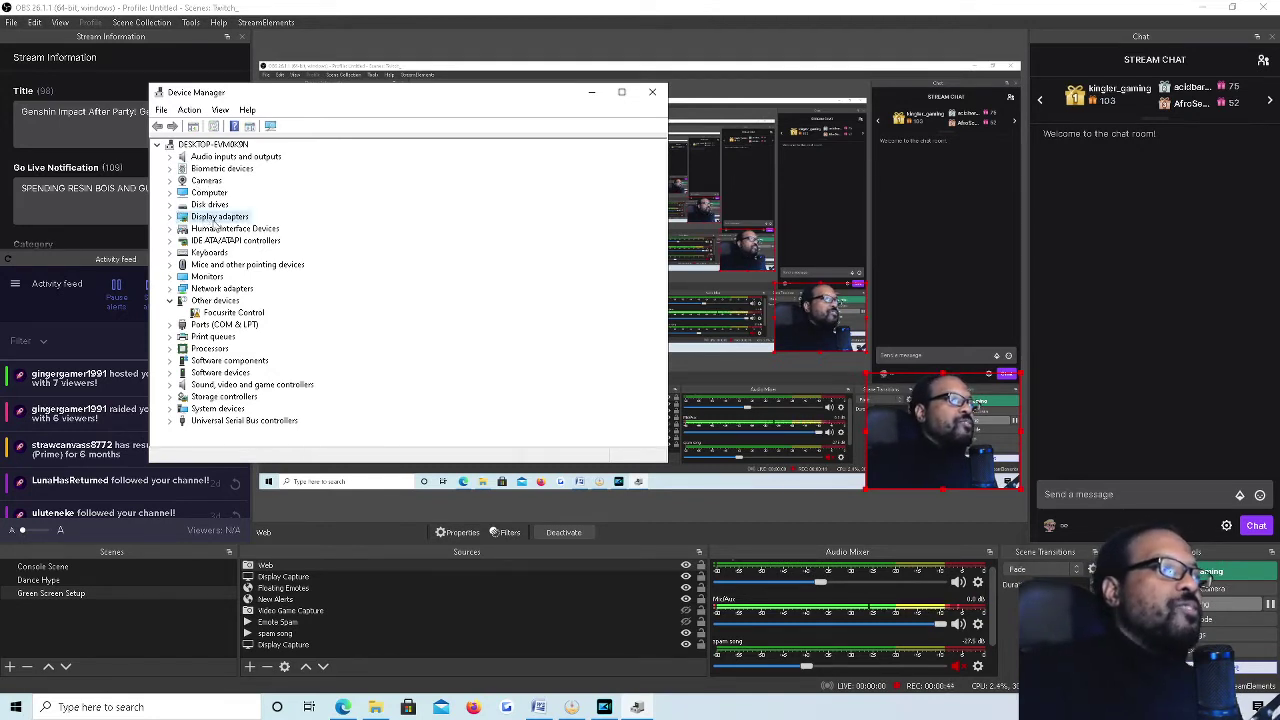
click(170, 217)
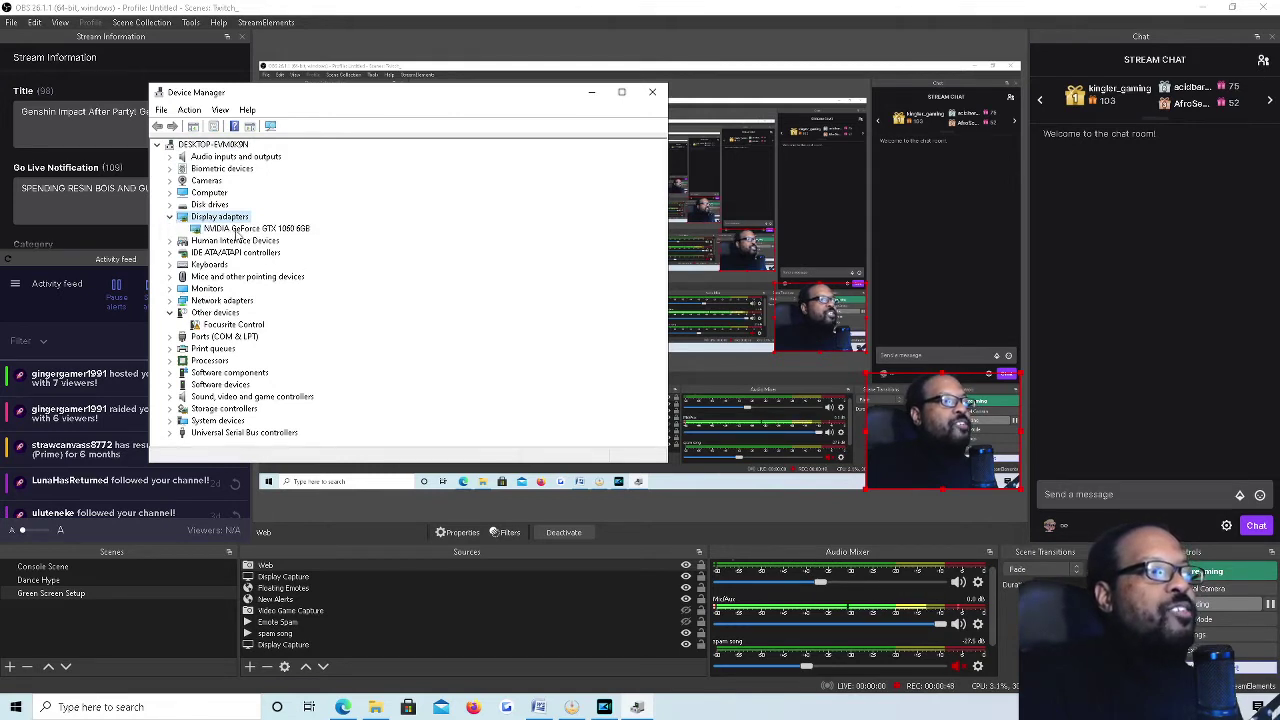
click(236, 230)
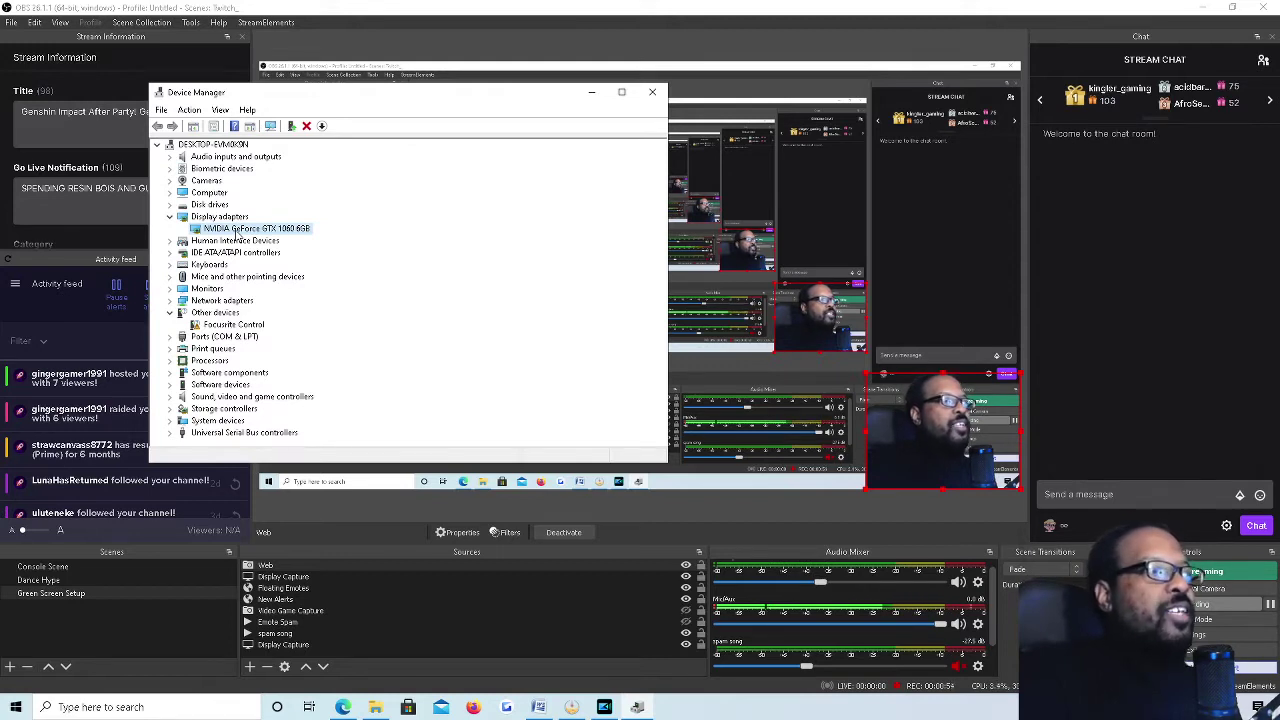
right_click(237, 233)
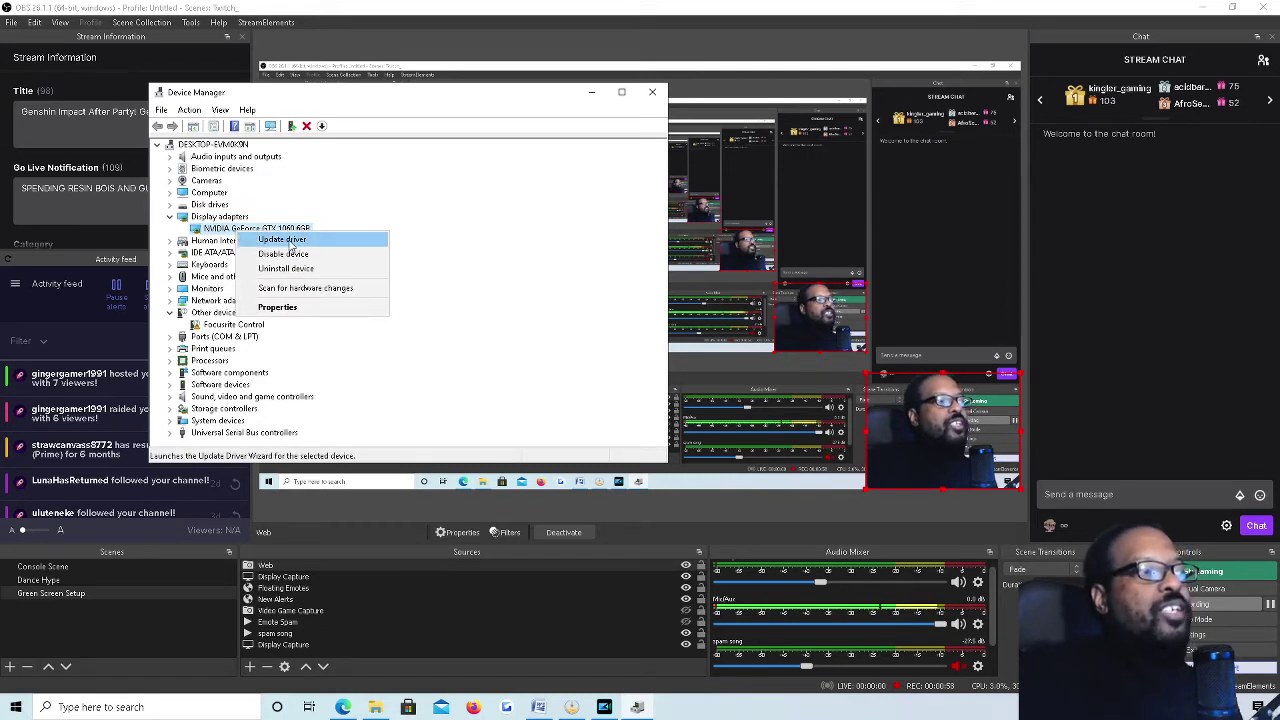
click(170, 217)
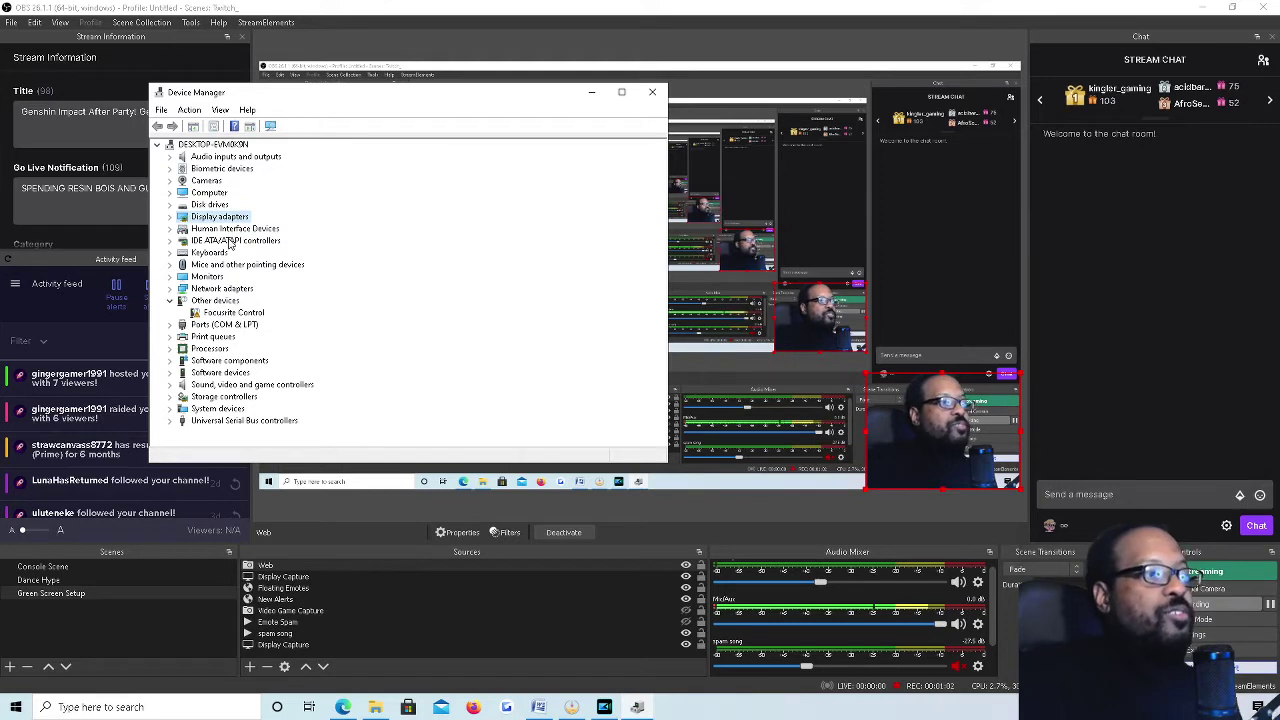
- Review the sound, video and game controllers (NVIDIA HD Audio, Razer Kiyo, Scarlett Solo, Voicemod), then close Device Manager
click(214, 386)
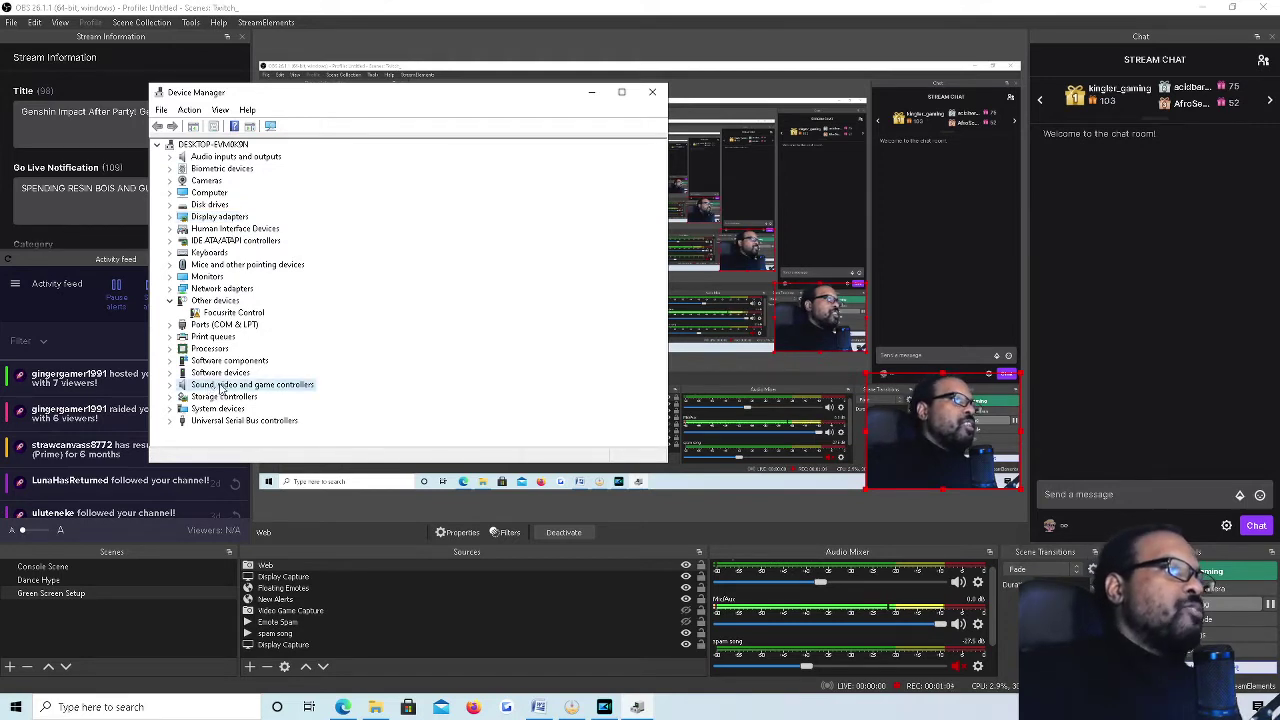
click(171, 386)
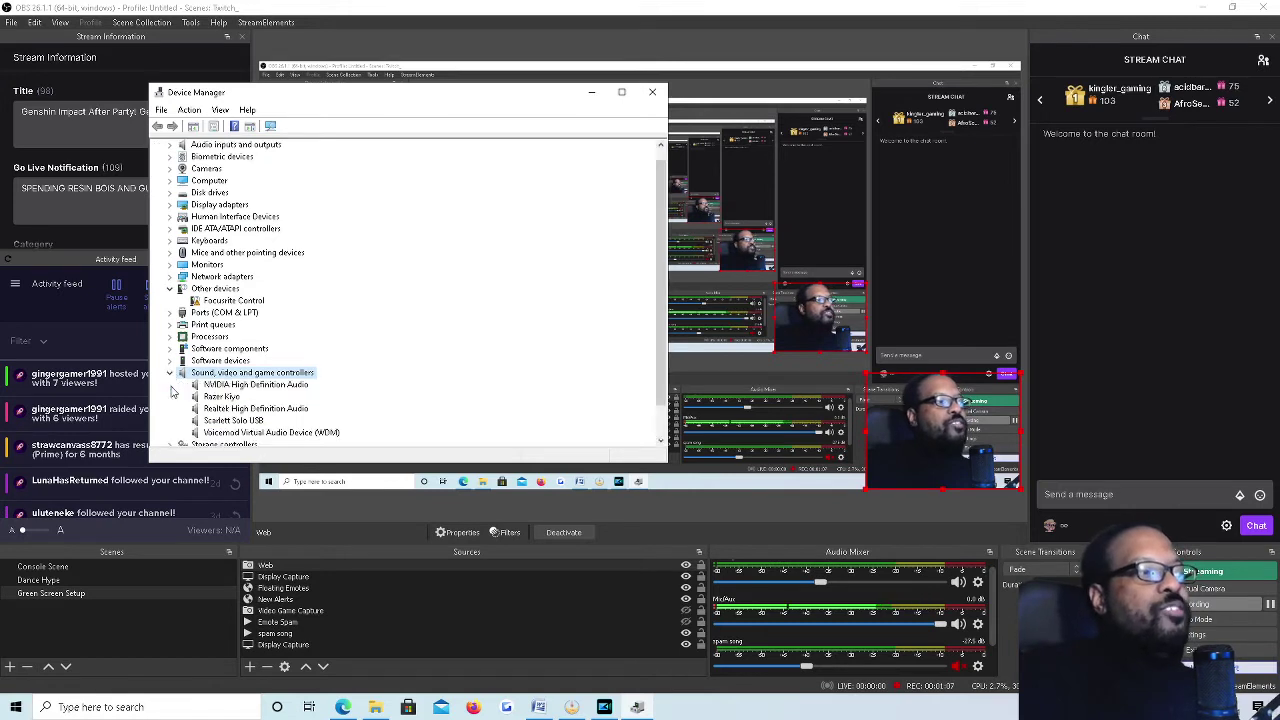
right_click(252, 390)
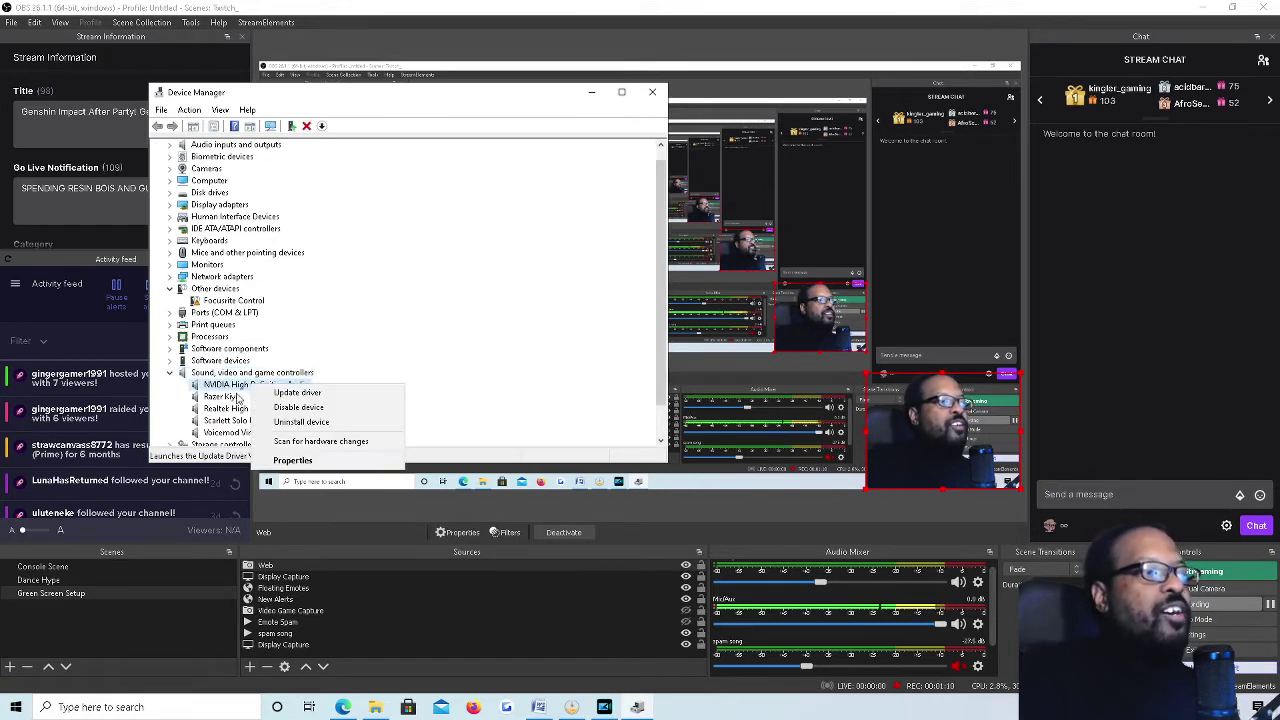
click(230, 398)
click(222, 397)
click(232, 409)
click(234, 421)
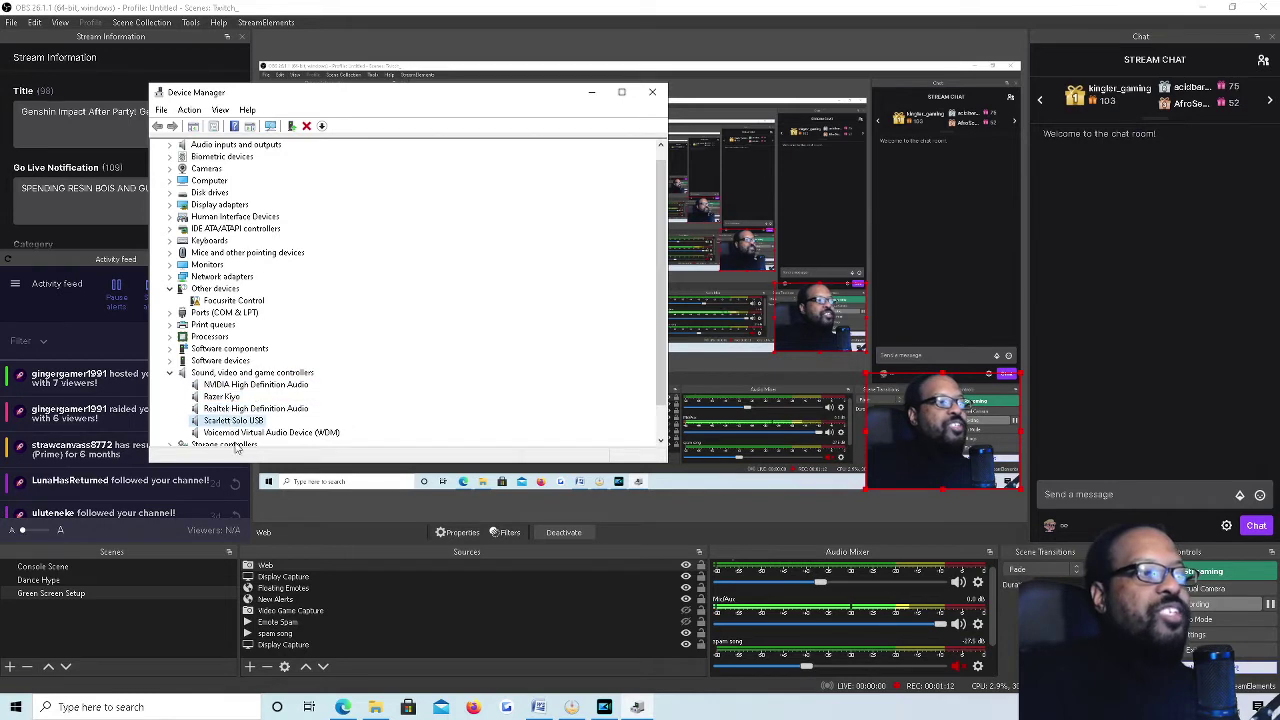
click(237, 433)
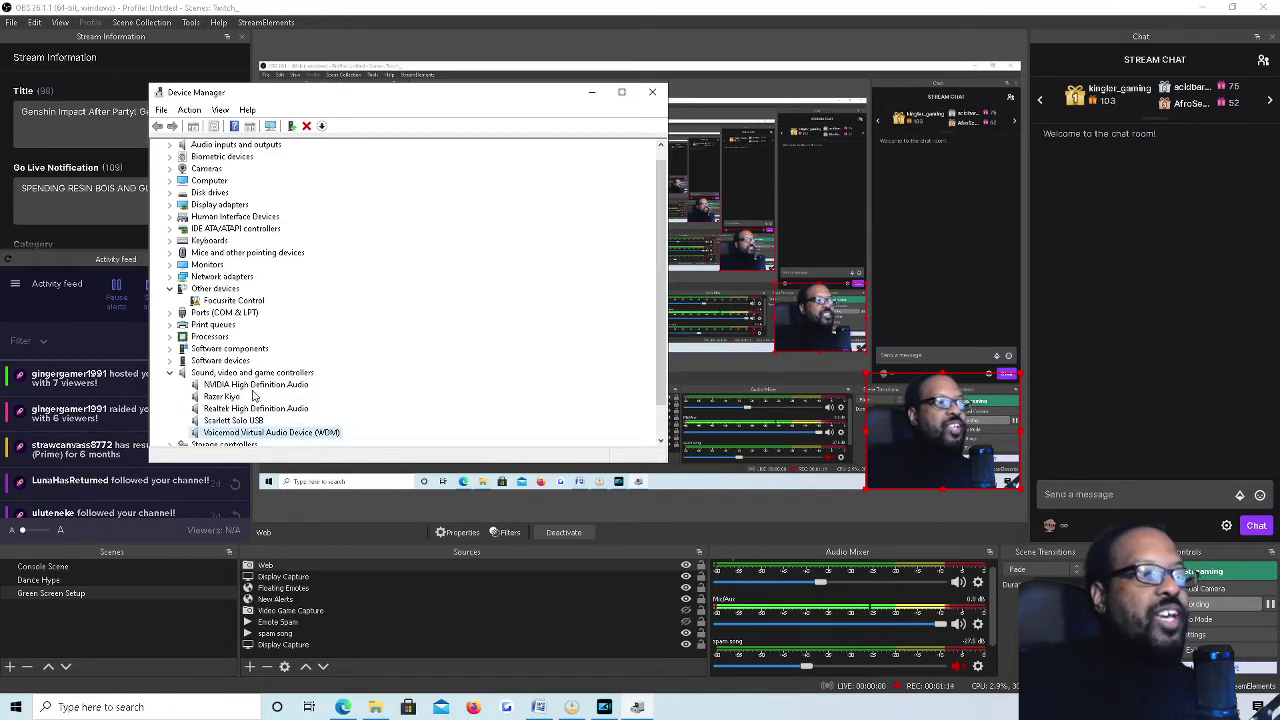
click(652, 94)
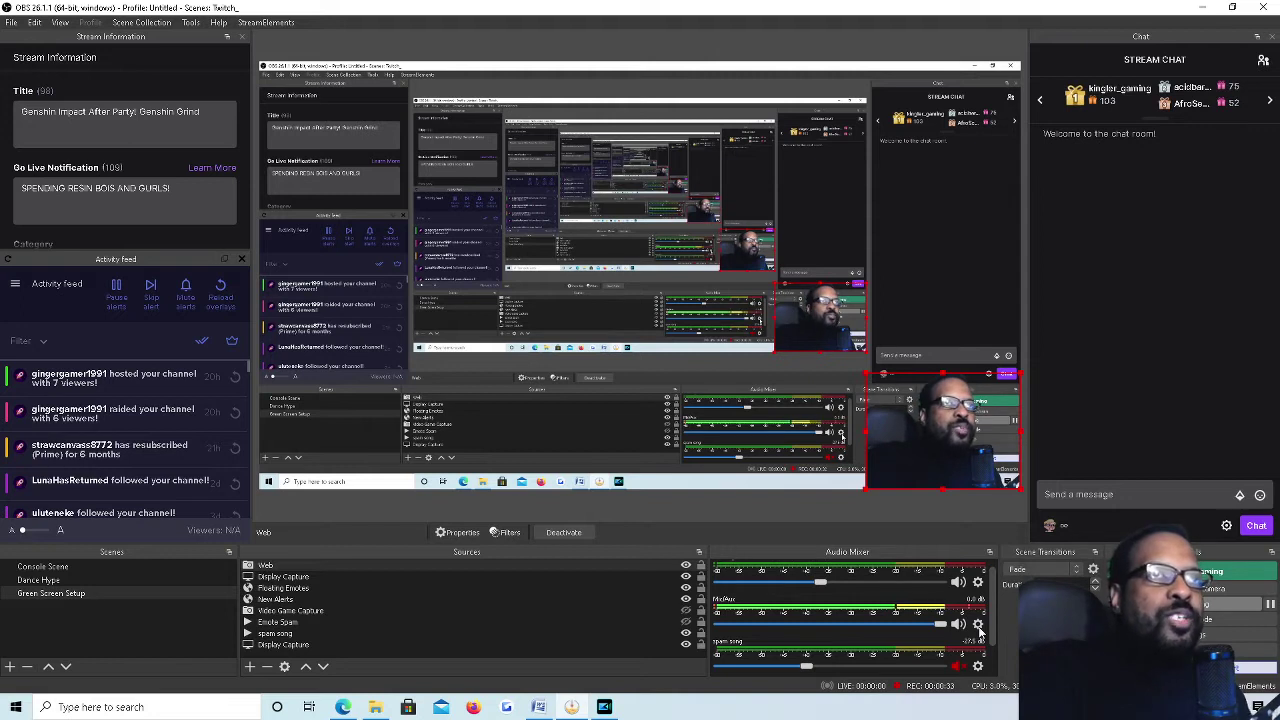
click(979, 630)
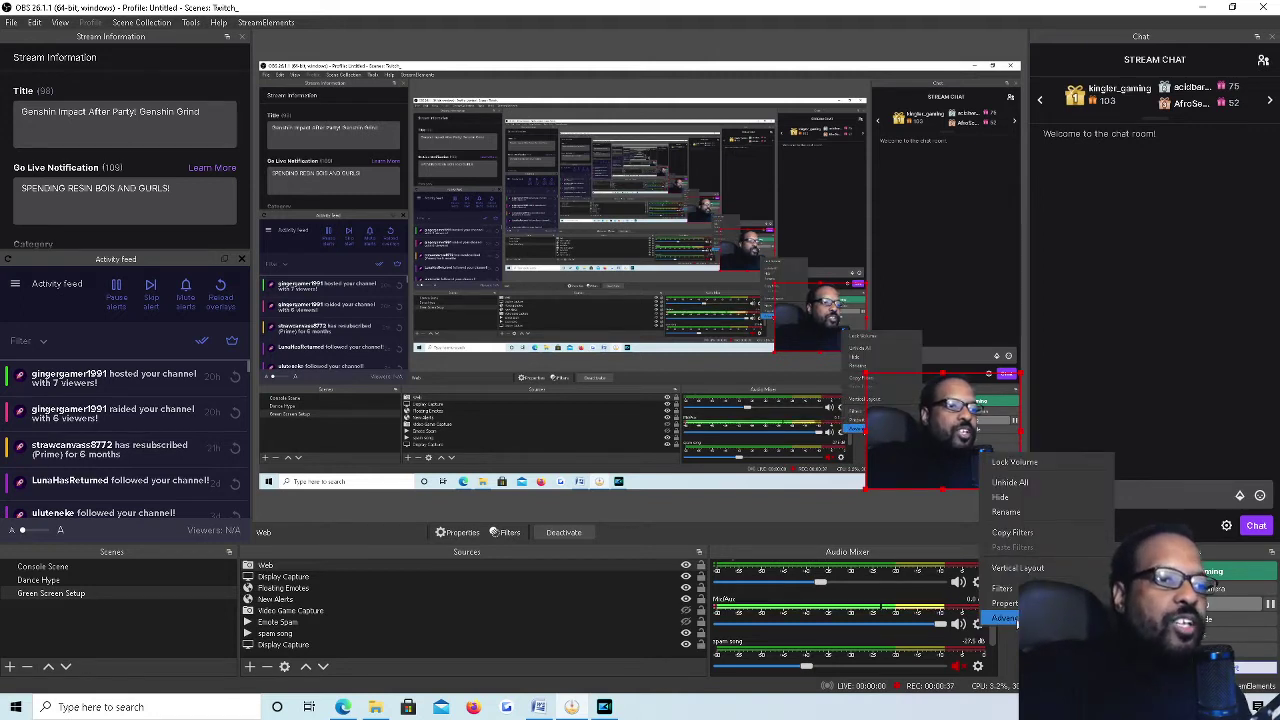
click(1016, 620)
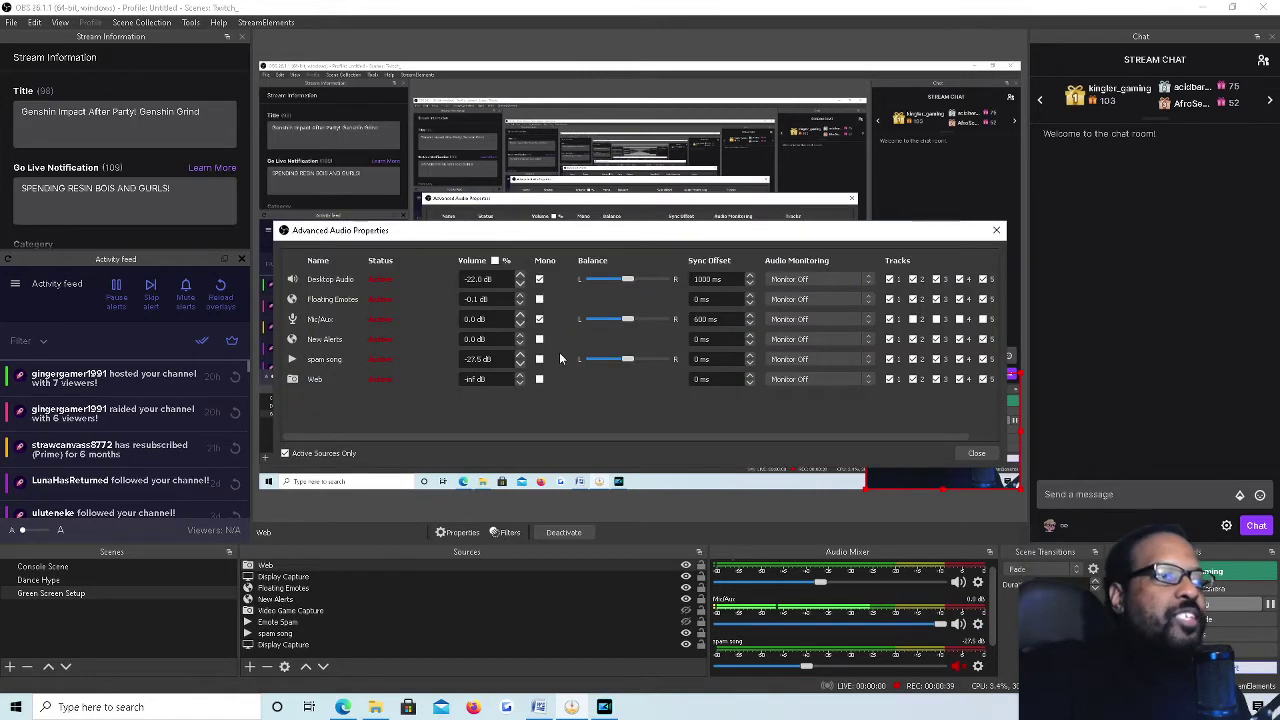
double_click(712, 319)
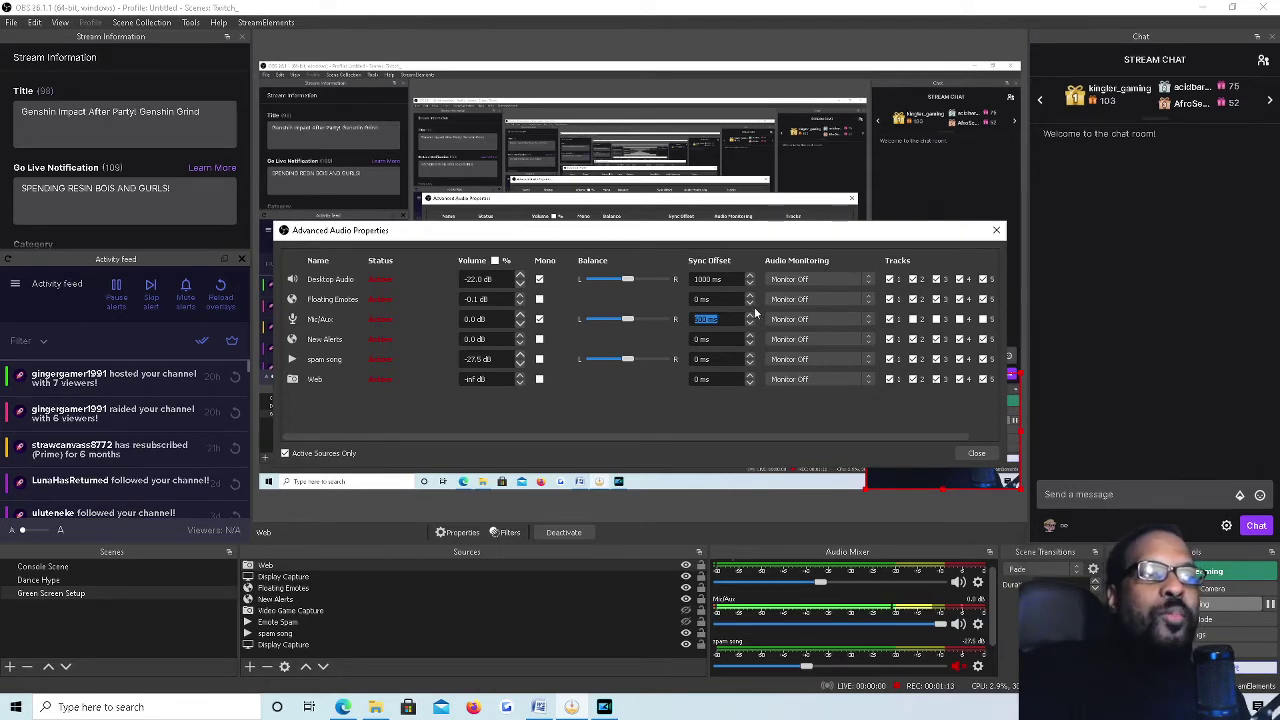
click(994, 231)
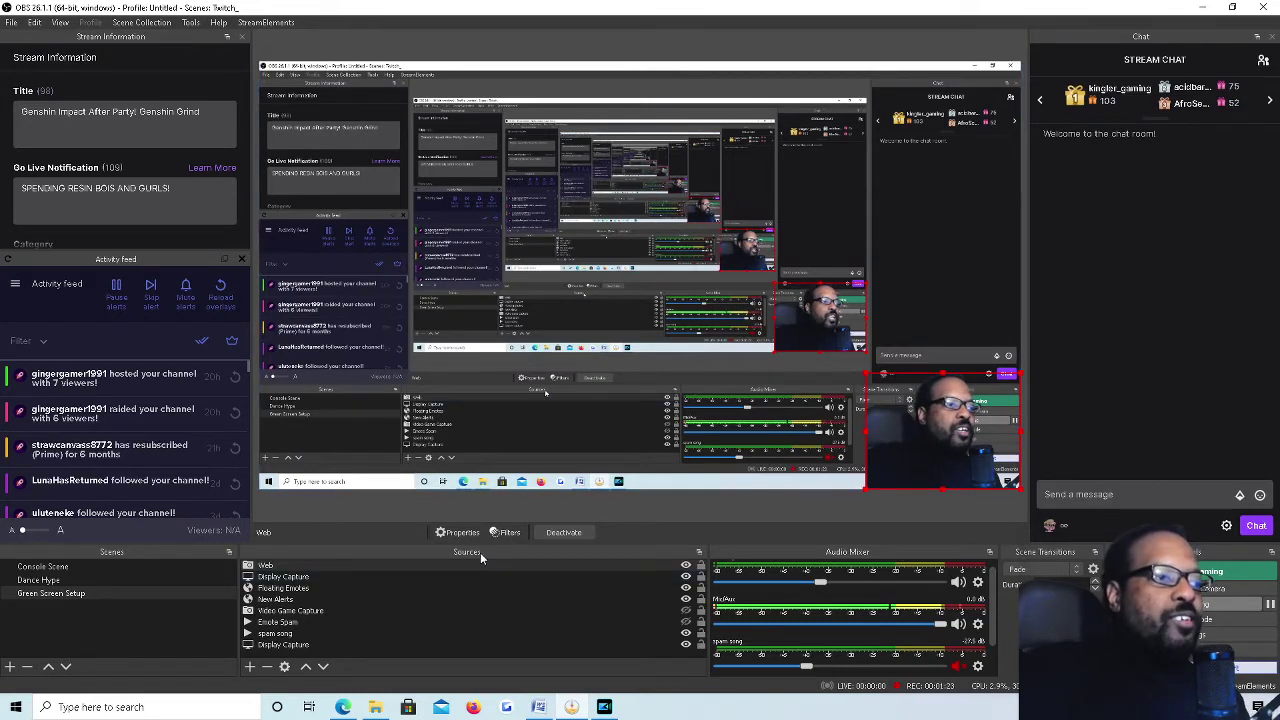
click(322, 566)
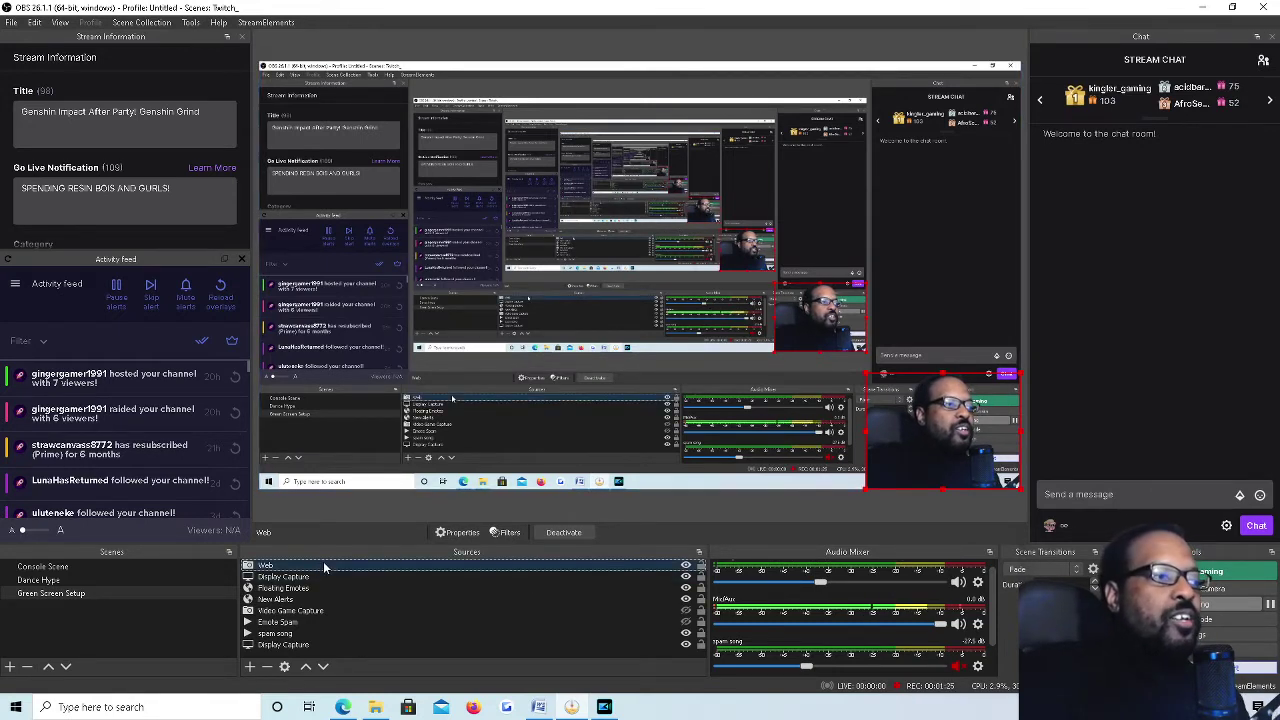
right_click(324, 567)
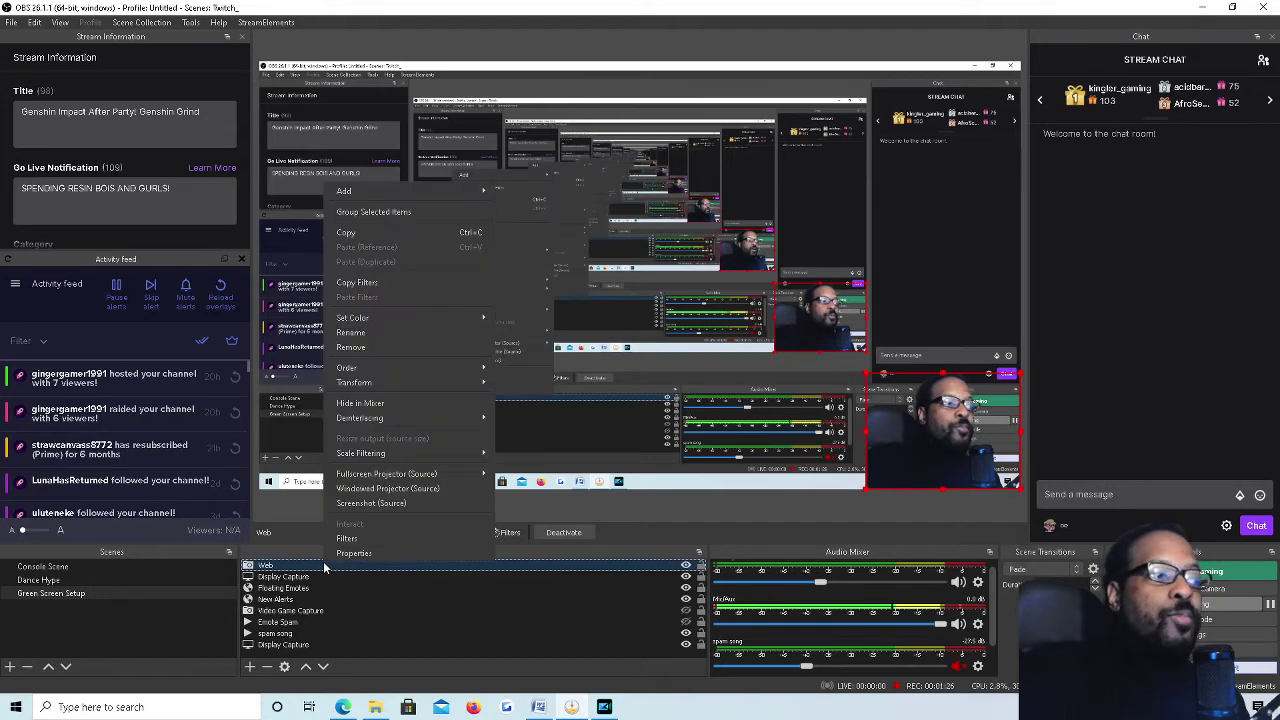
click(401, 538)
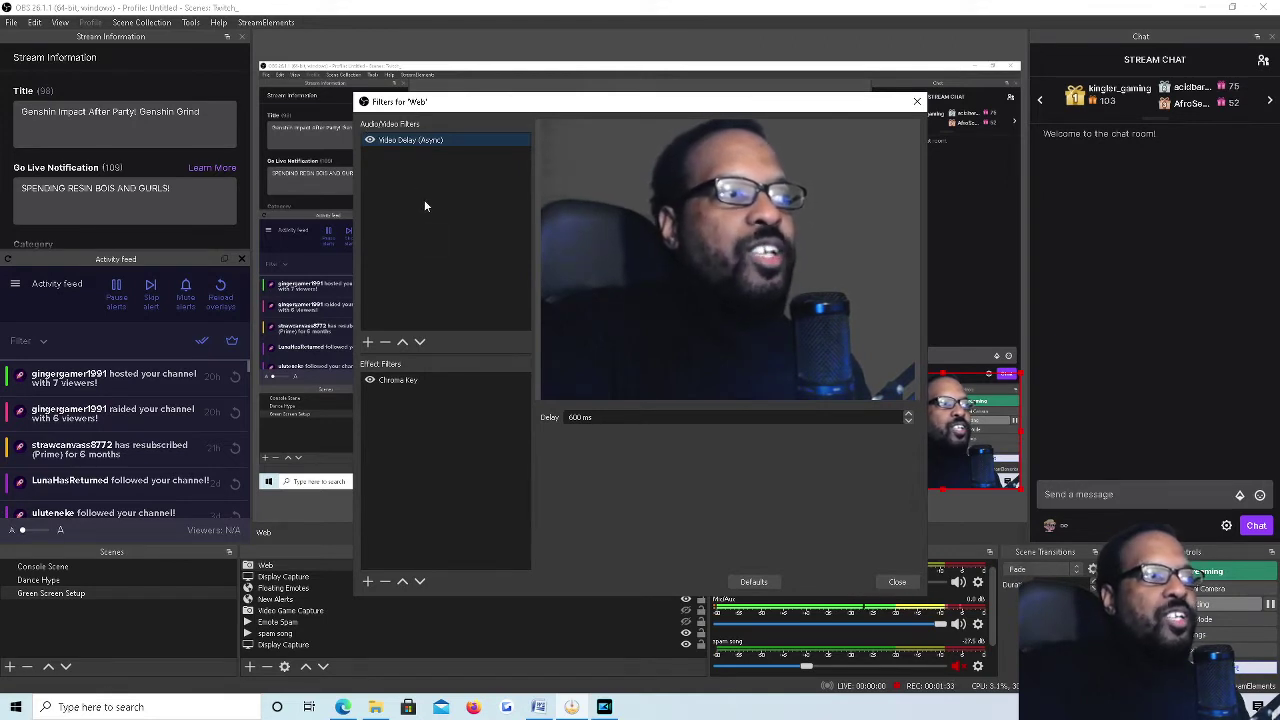
right_click(424, 206)
mouse_move(445, 210)
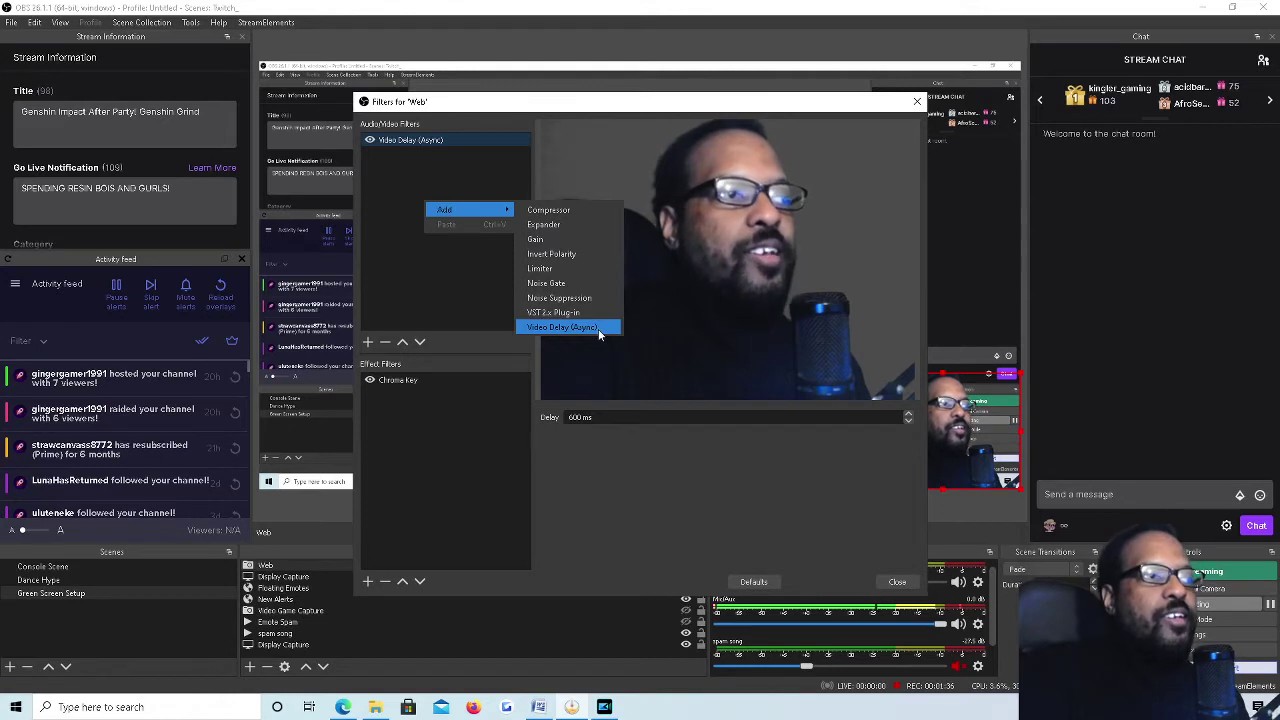
click(597, 394)
drag(601, 419, 515, 420)
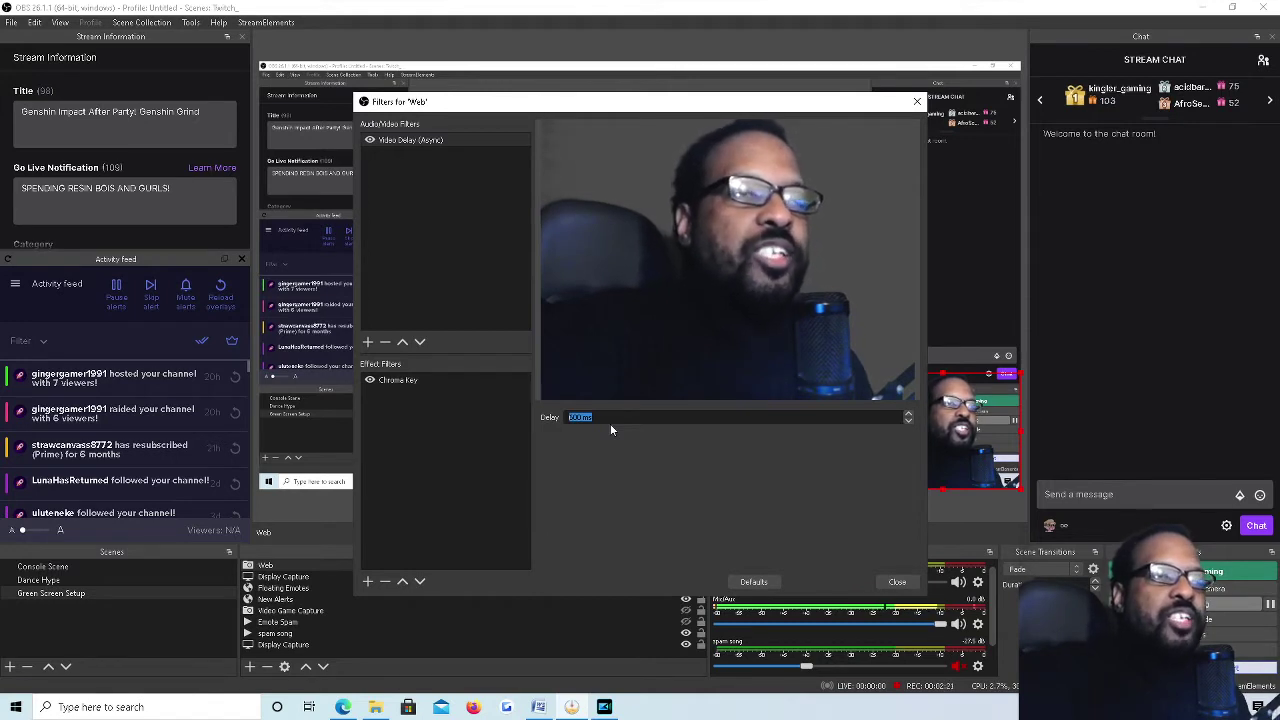
click(898, 581)
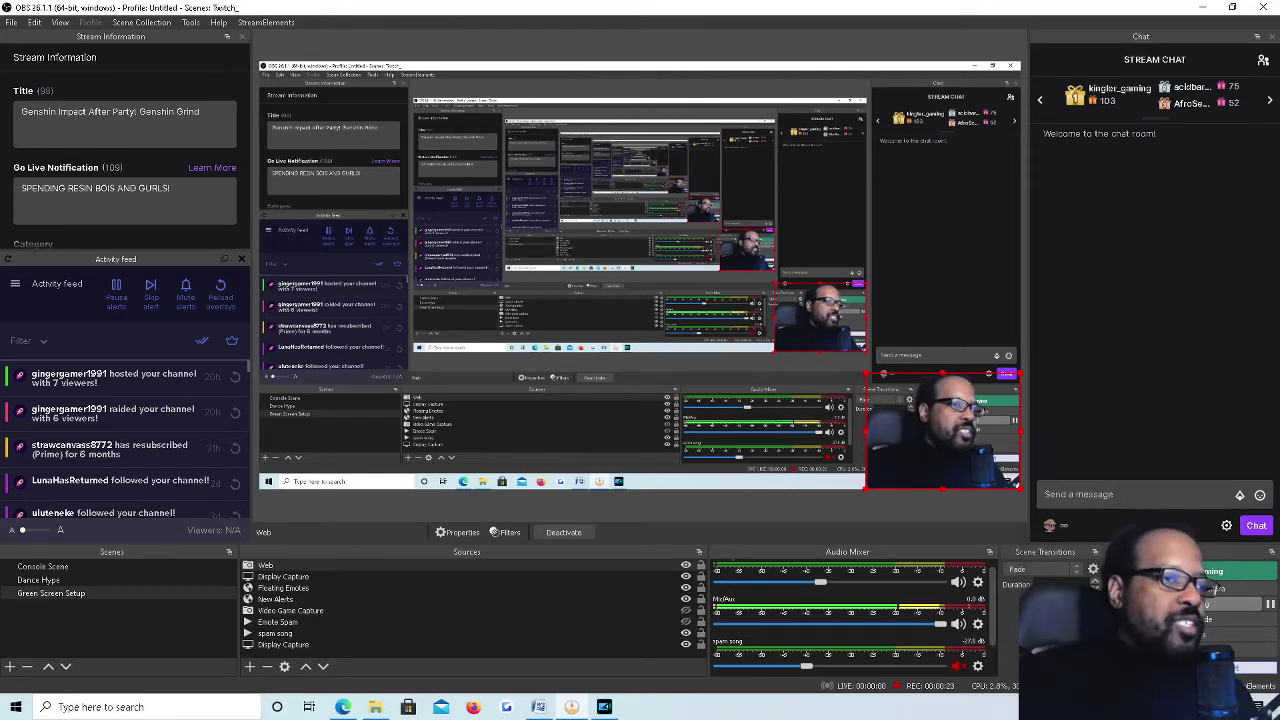
click(447, 567)
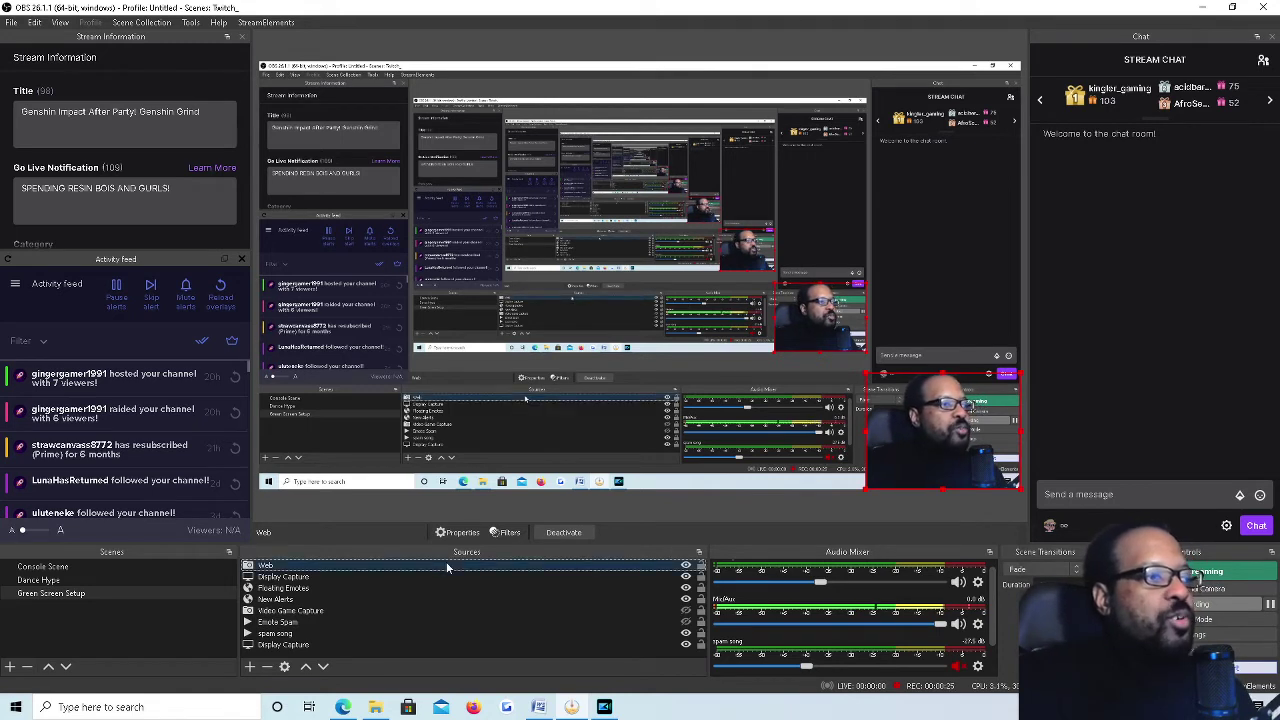
- Open the Web source's Properties, then its Configure Video settings, moving to the Camera Control tab
right_click(447, 567)
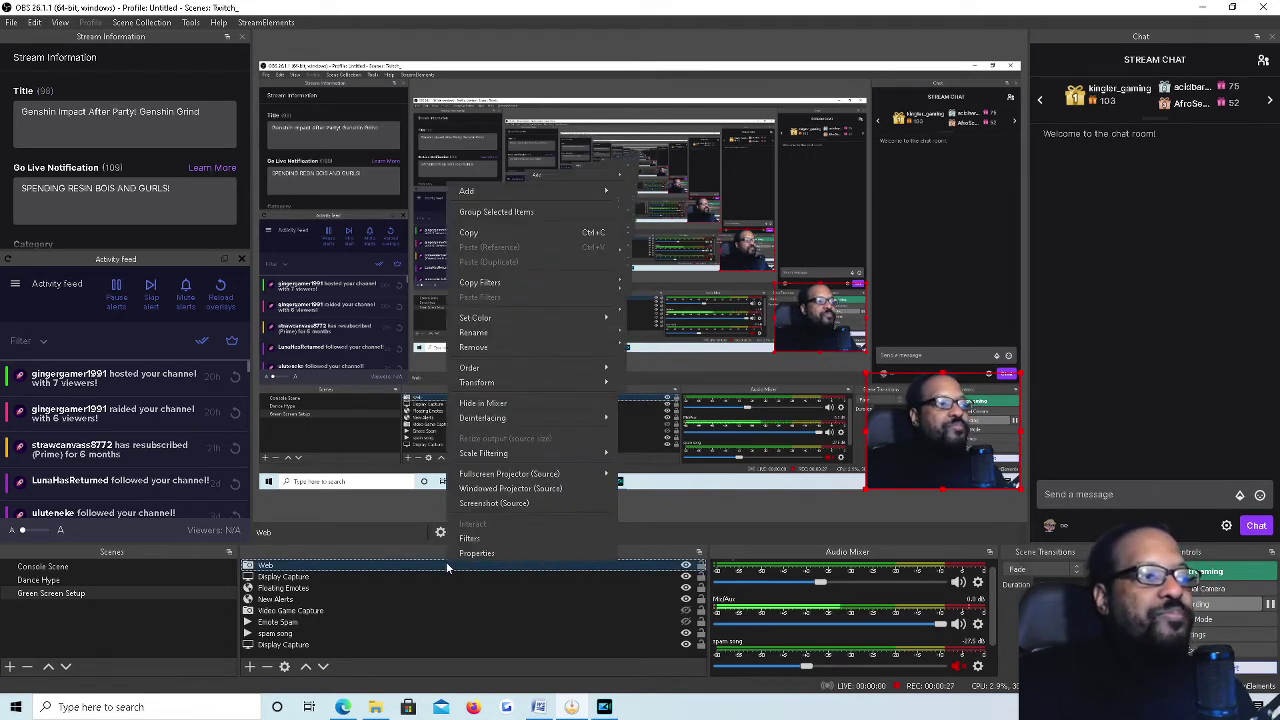
click(469, 554)
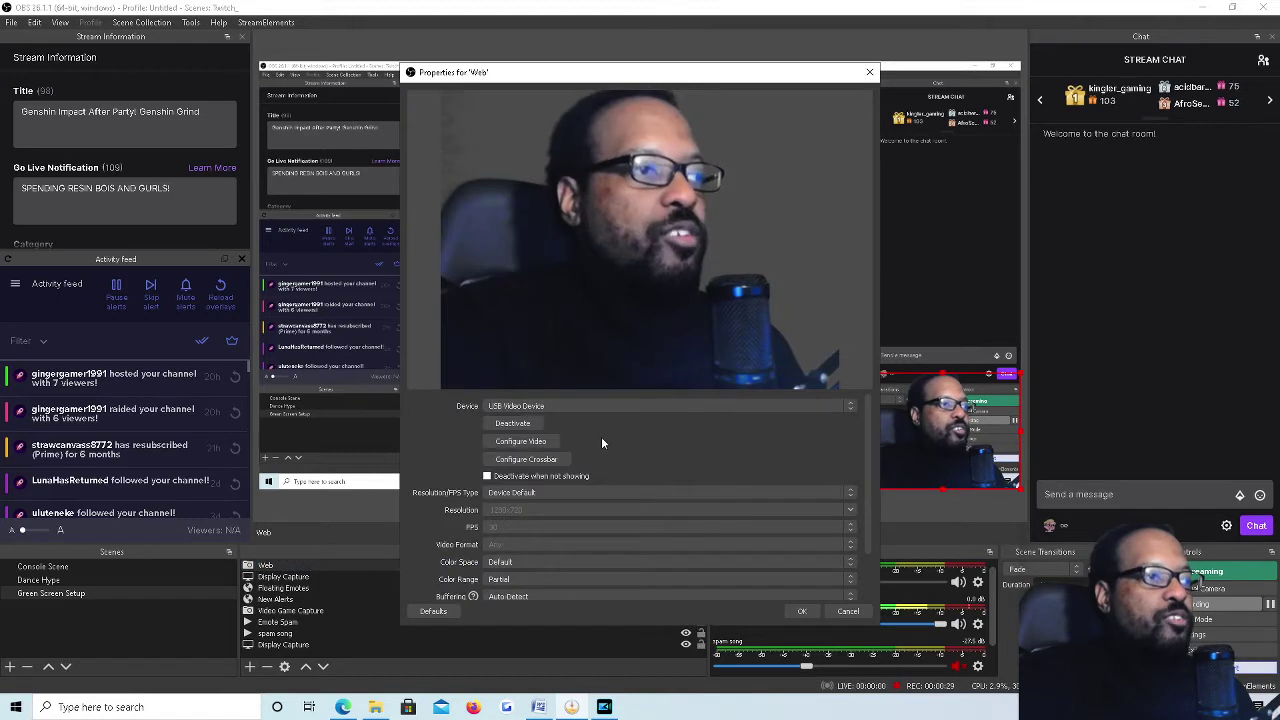
click(548, 443)
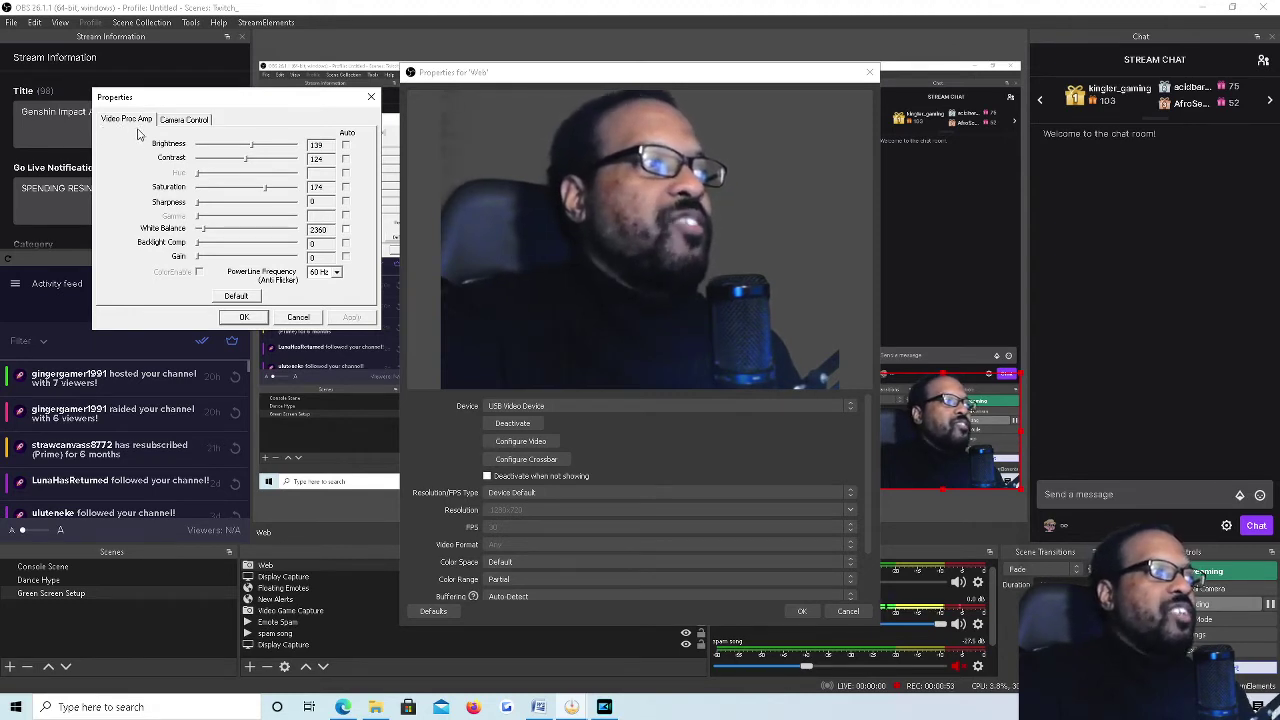
click(190, 120)
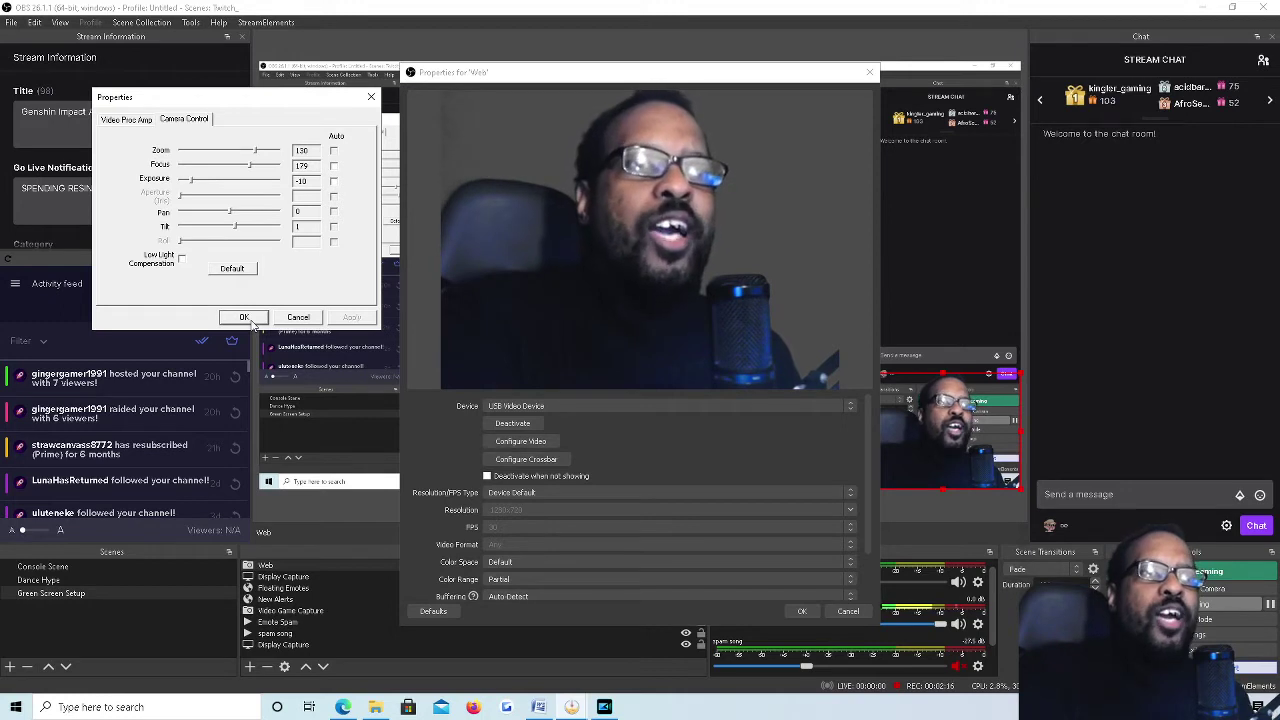
- Keep auto zoom, focus and exposure unchecked, then confirm the camera settings and Web properties
click(253, 321)
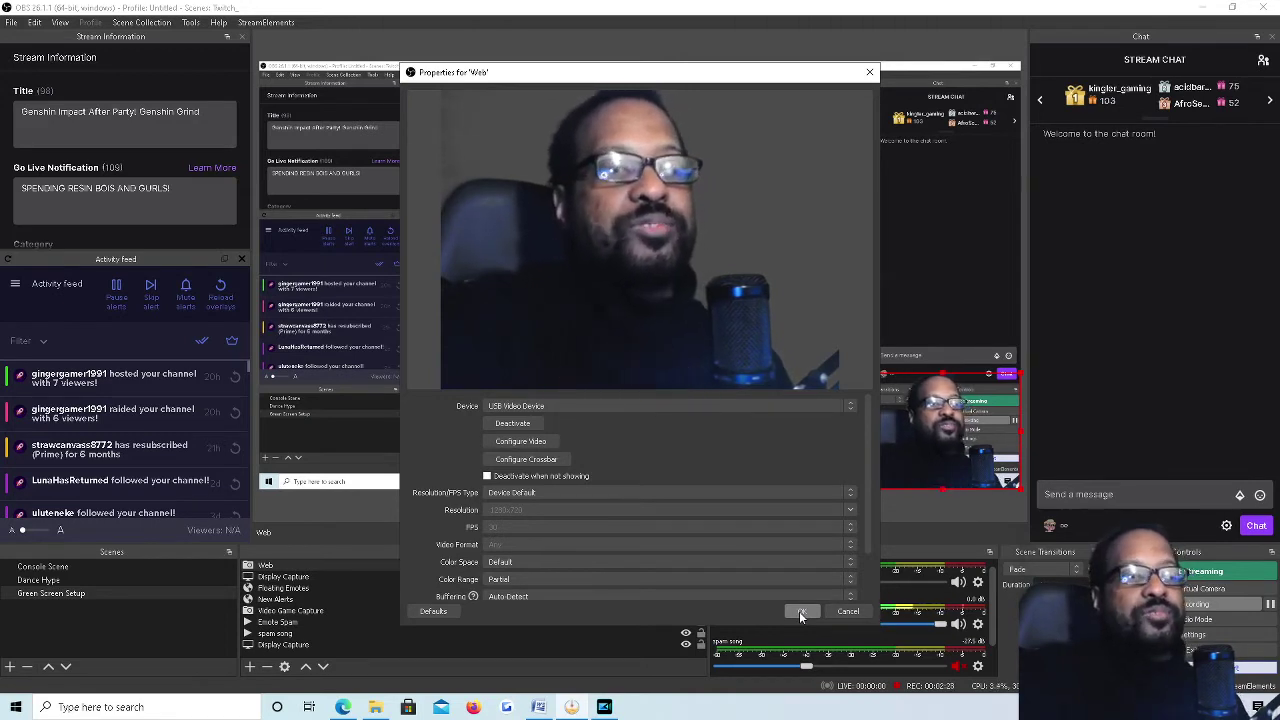
click(801, 612)
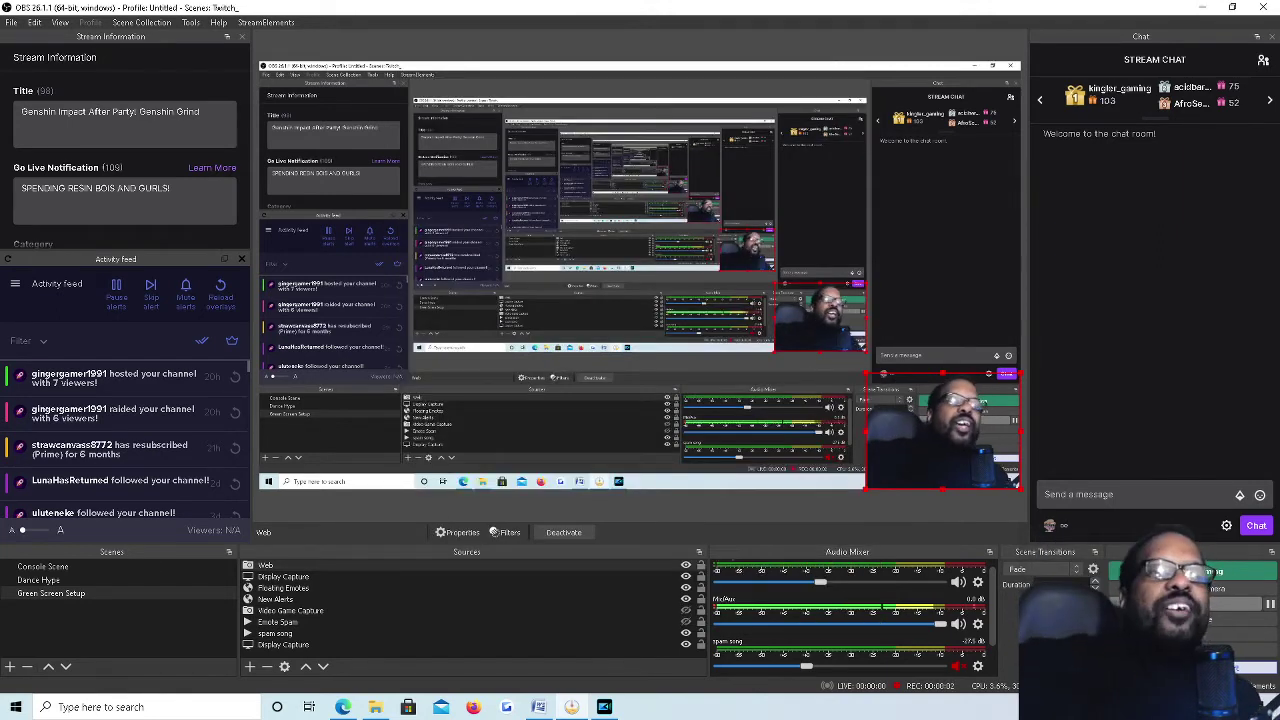